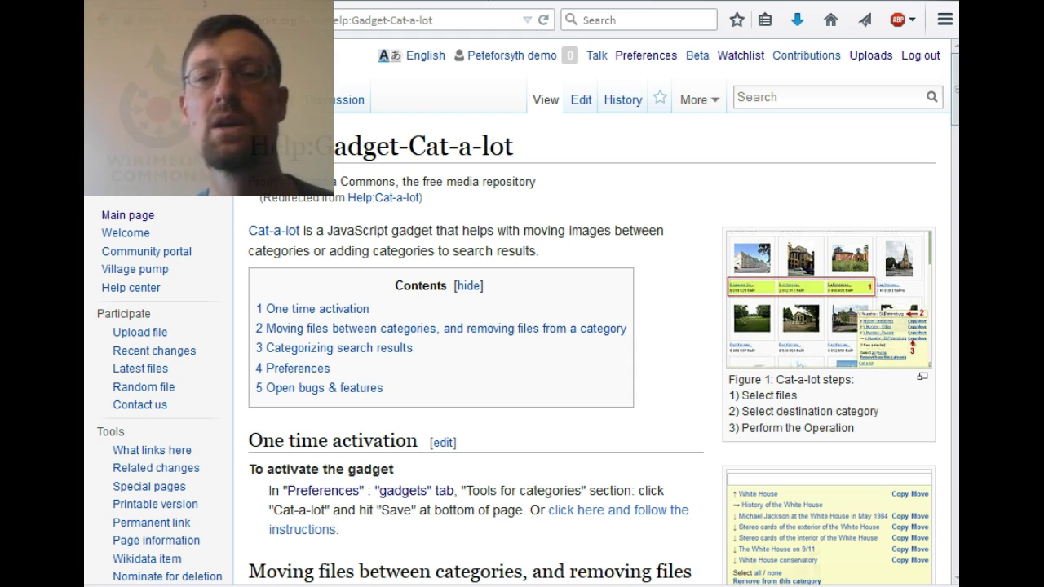
- Enable the Cat-a-lot gadget under Tools for categories in Gadgets preferences and save
{"action": "left_click", "coordinate": [646, 55]}
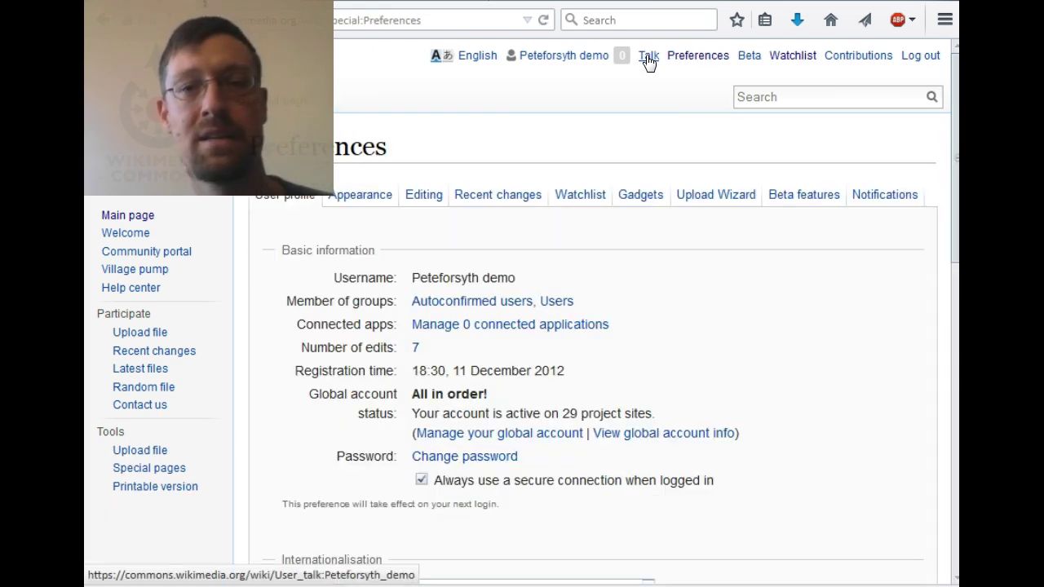
{"action": "left_click", "coordinate": [649, 194]}
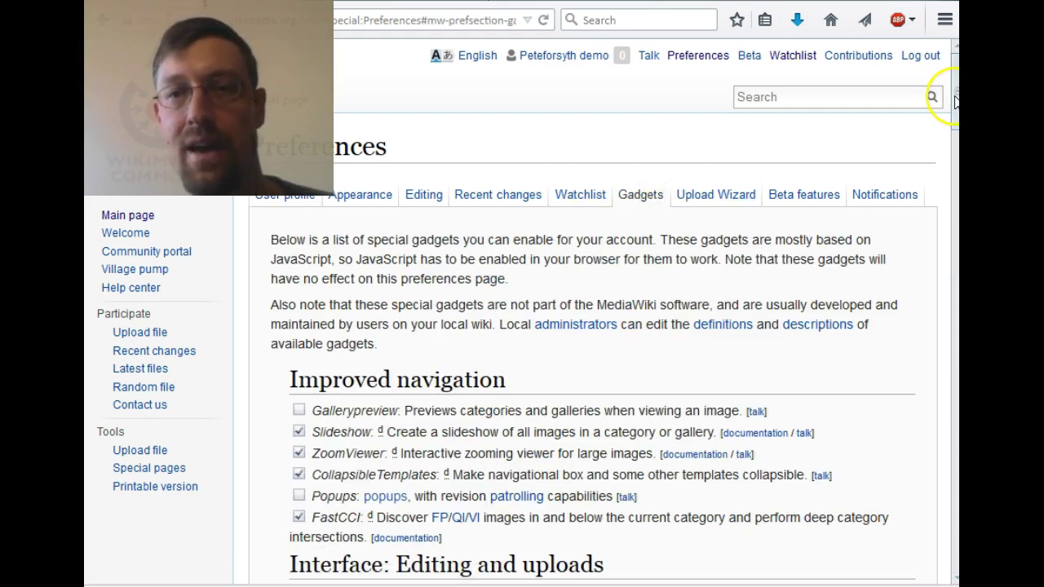
{"action": "left_click_drag", "start_coordinate": [955, 101], "coordinate": [955, 434]}
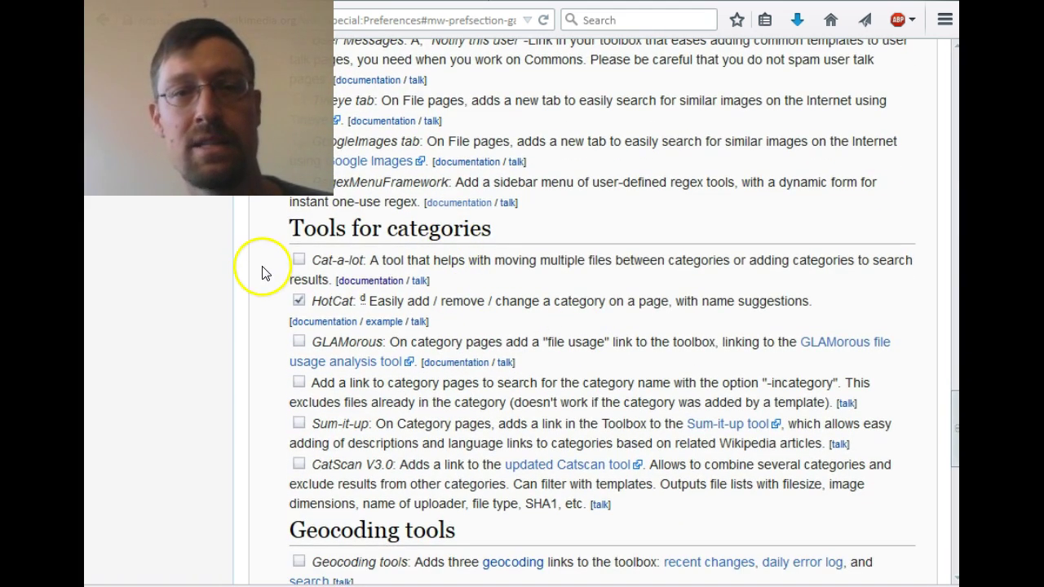
{"action": "left_click", "coordinate": [299, 260]}
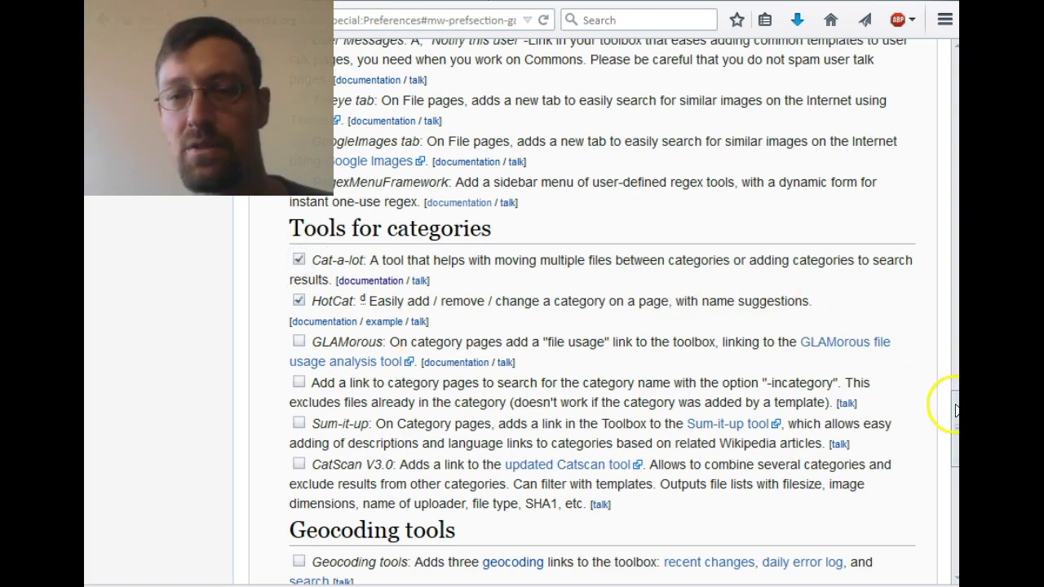
{"action": "left_click_drag", "start_coordinate": [955, 408], "coordinate": [955, 536]}
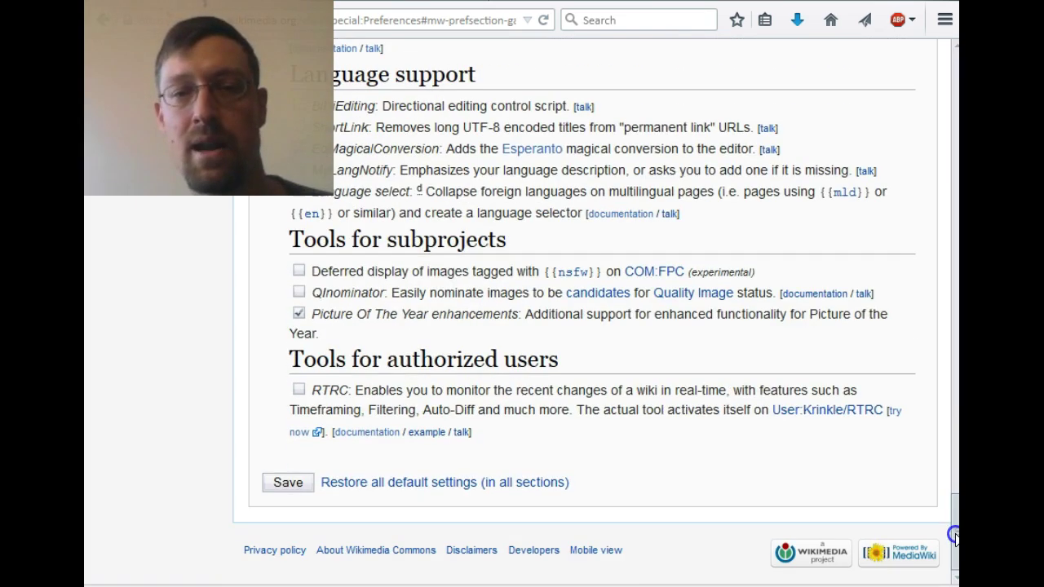
{"action": "left_click", "coordinate": [287, 479]}
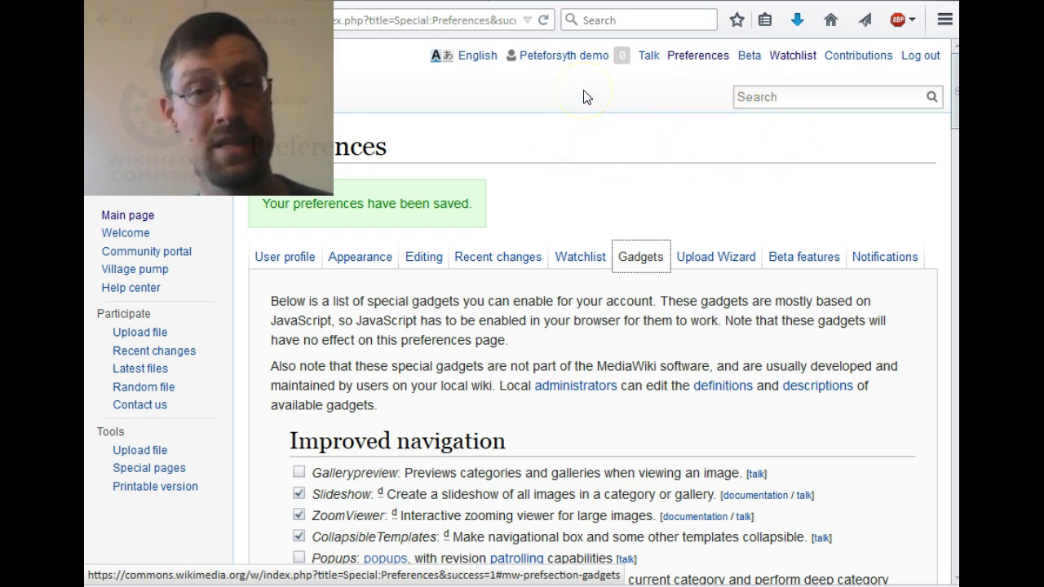
- Search Commons for 'Category:Baseball player' to reach the Baseball players category page
{"action": "left_click", "coordinate": [778, 95]}
{"action": "type", "text": "Cate"}
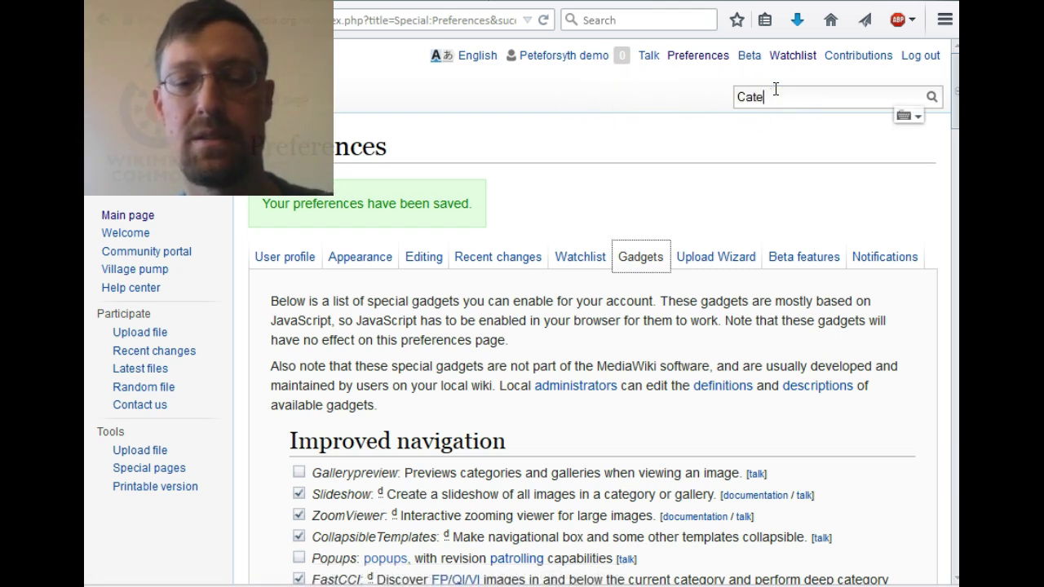
{"action": "type", "text": "gory:B"}
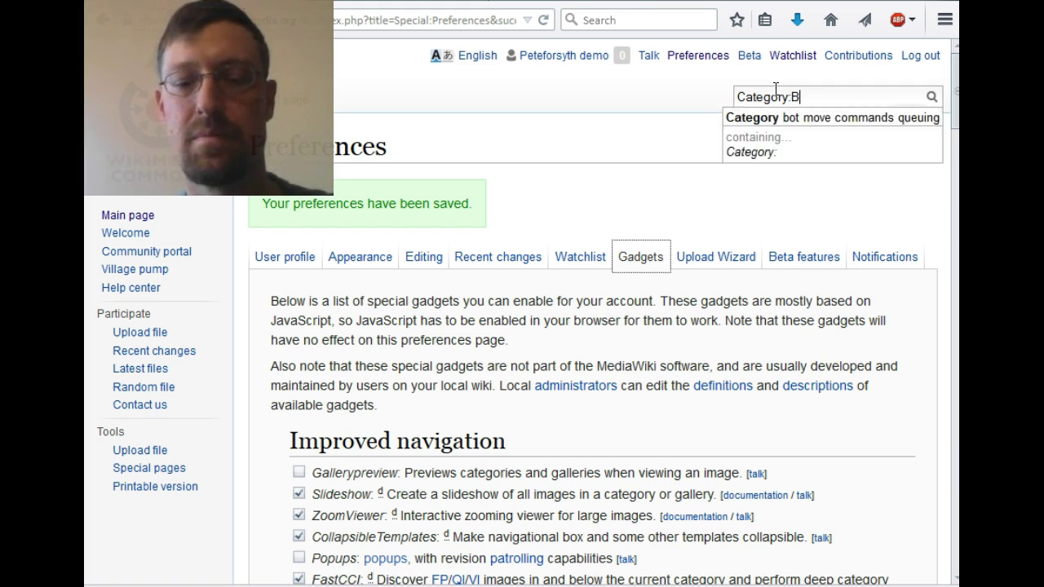
{"action": "type", "text": "aseball players"}
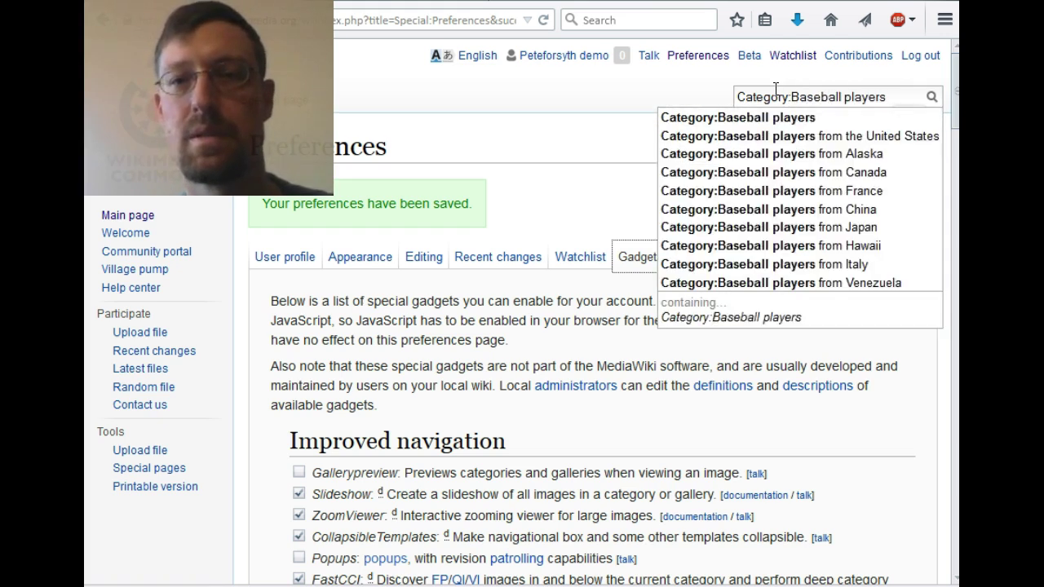
{"action": "key", "text": "Return"}
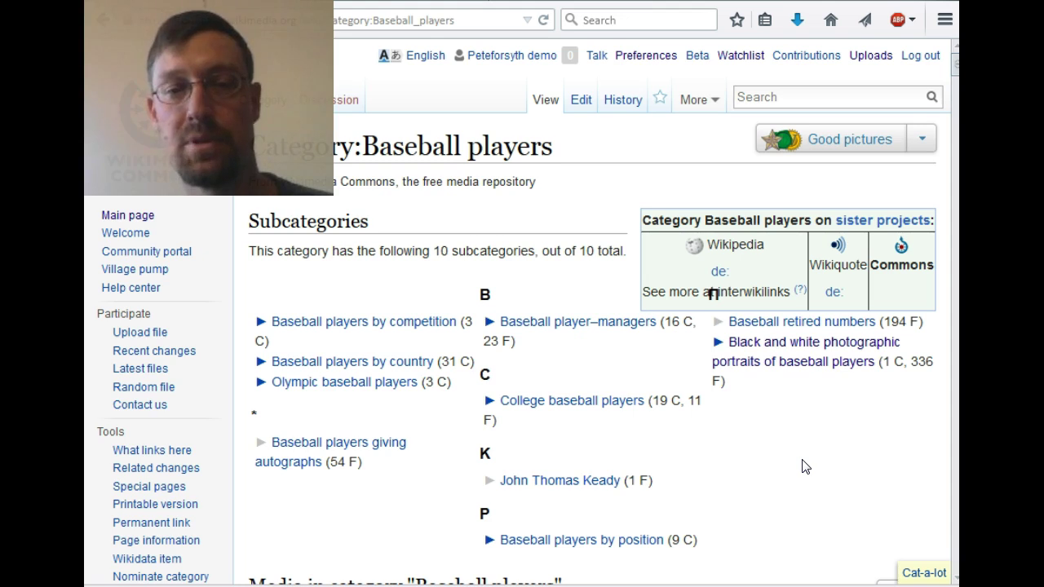
- Open the Cat-a-lot panel from the bottom right of the Baseball players gallery
{"action": "scroll", "coordinate": [803, 467], "scroll_direction": "down", "scroll_amount": 6}
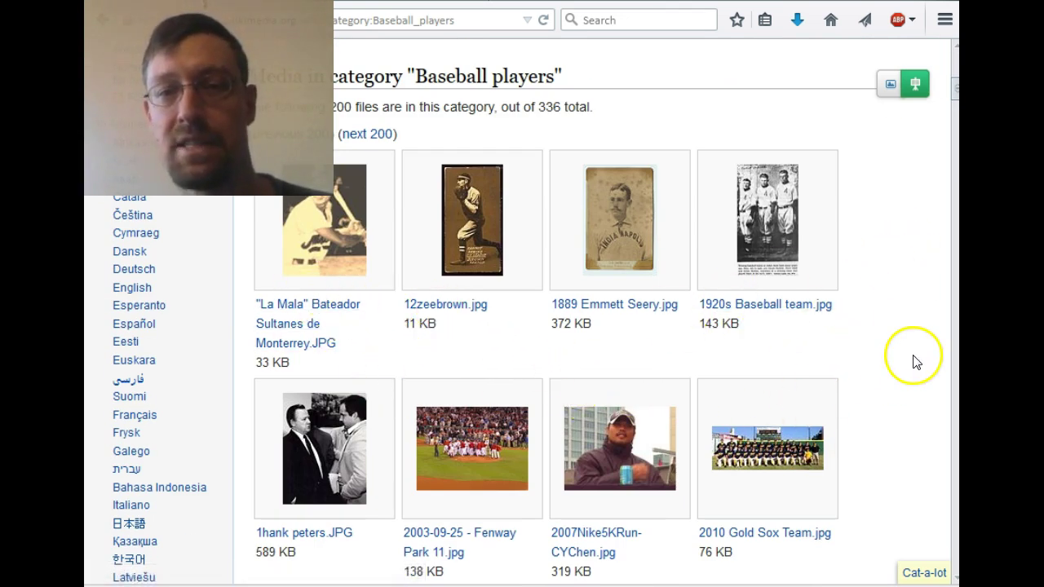
{"action": "scroll", "coordinate": [914, 362], "scroll_direction": "down", "scroll_amount": 6}
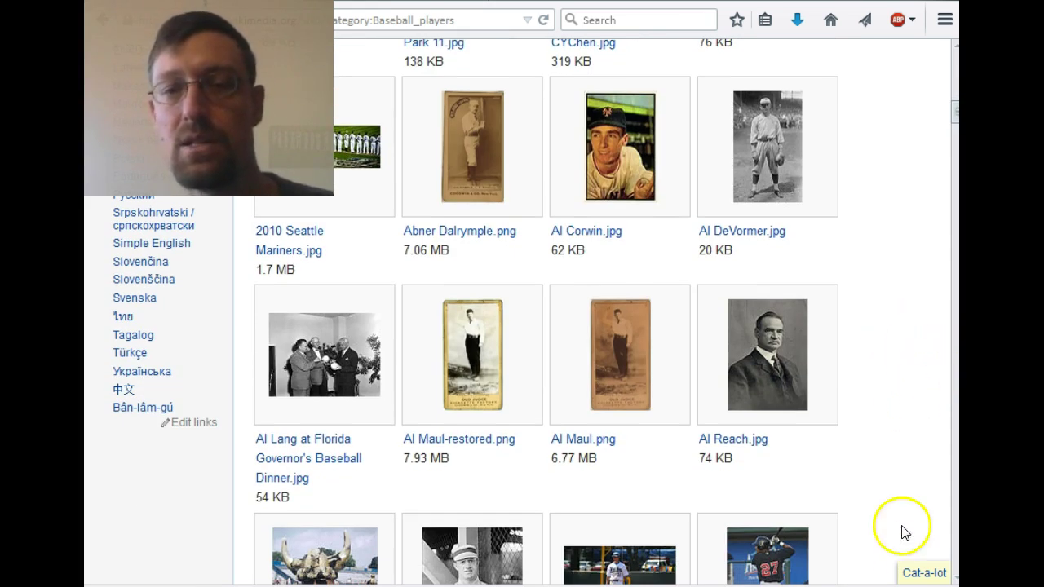
{"action": "left_click", "coordinate": [924, 573]}
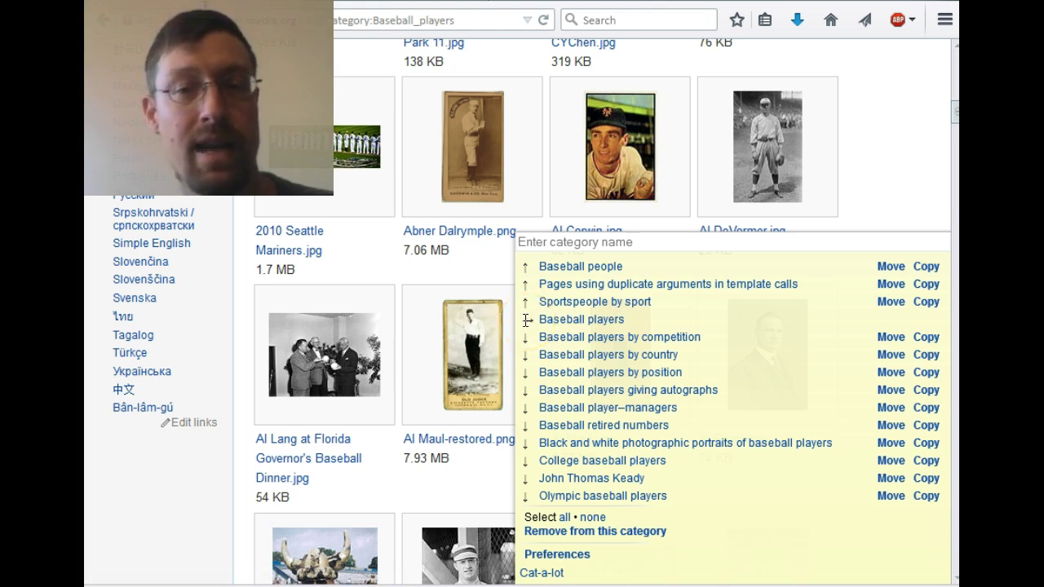
{"action": "left_click_drag", "start_coordinate": [527, 320], "coordinate": [657, 321]}
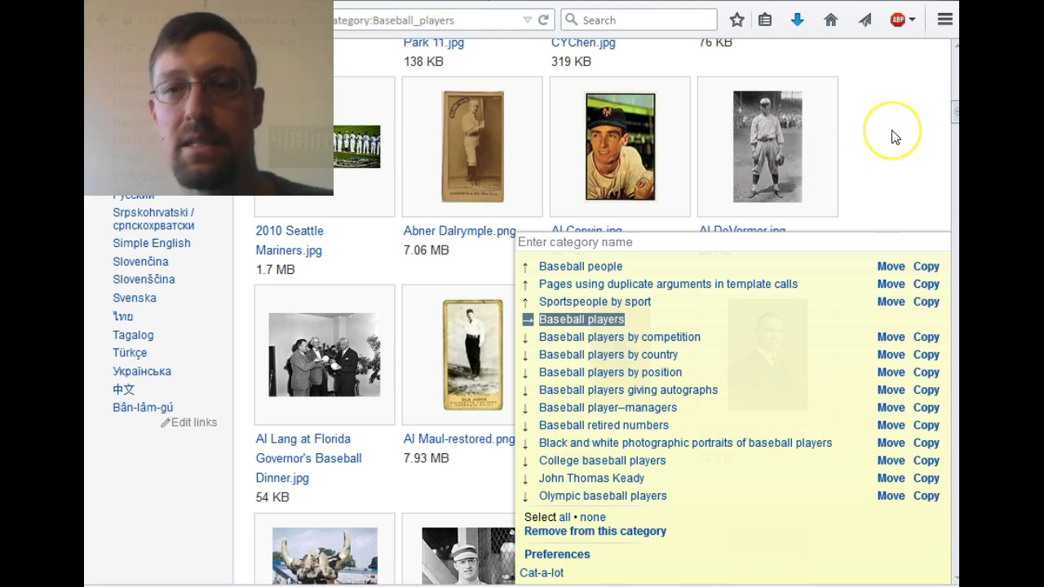
{"action": "scroll", "coordinate": [895, 137], "scroll_direction": "down", "scroll_amount": 1}
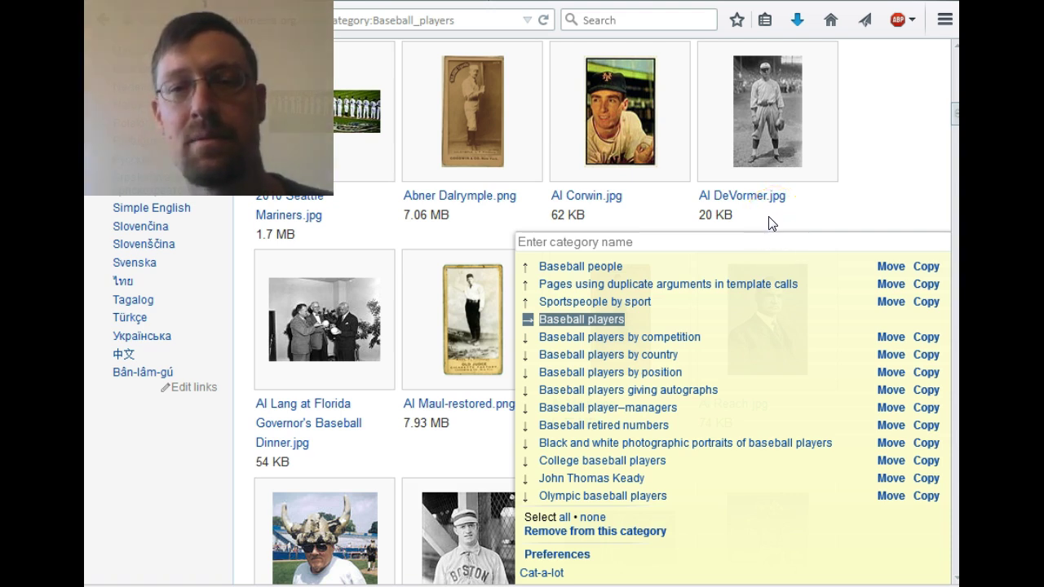
- Select Al DeVormer.jpg and Al Maul-restored.png in Cat-a-lot, deselecting Al Lang
{"action": "left_click", "coordinate": [801, 212]}
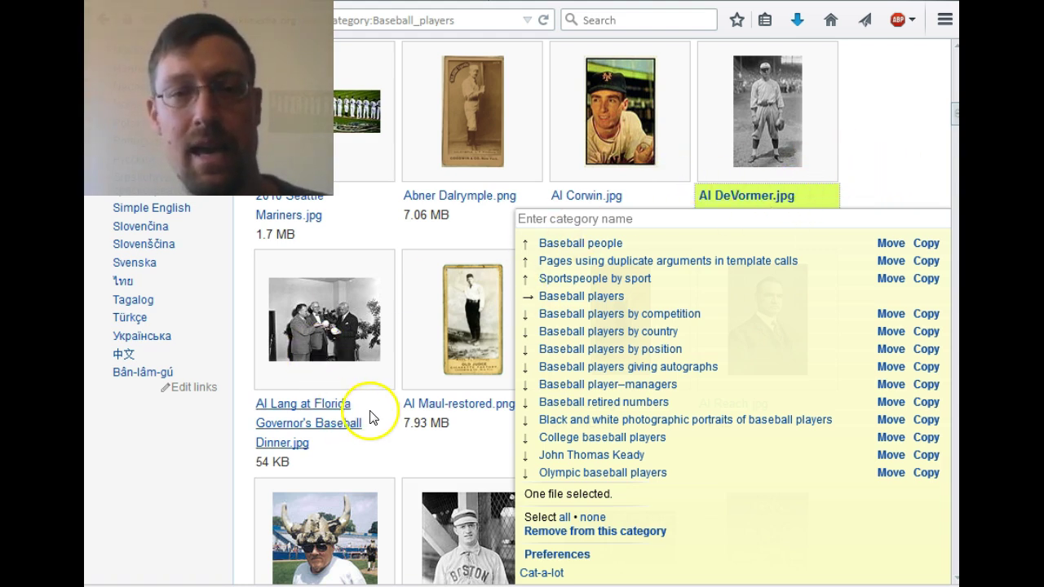
{"action": "left_click", "coordinate": [477, 424], "text": "shift"}
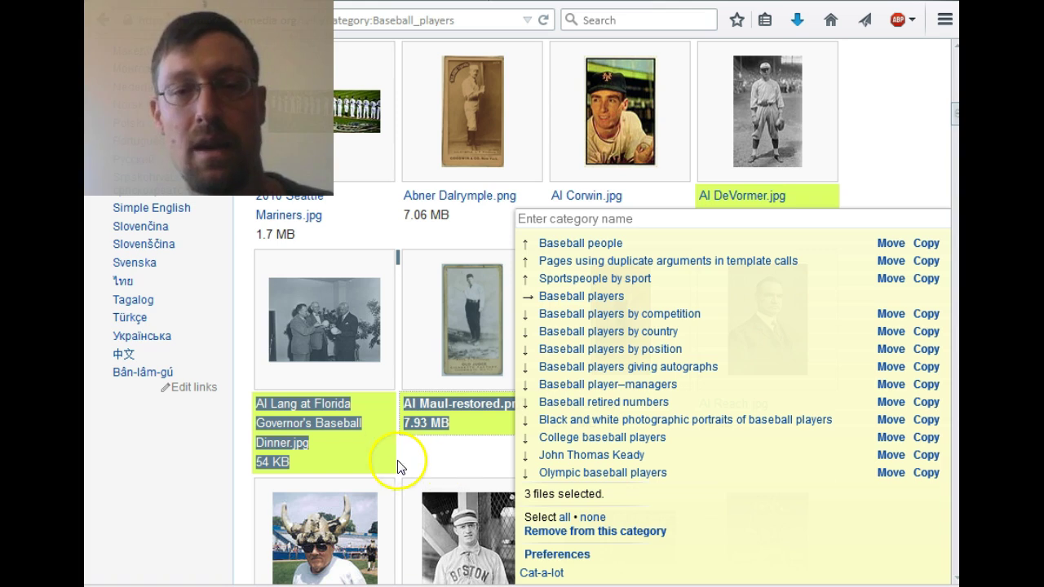
{"action": "left_click", "coordinate": [354, 445]}
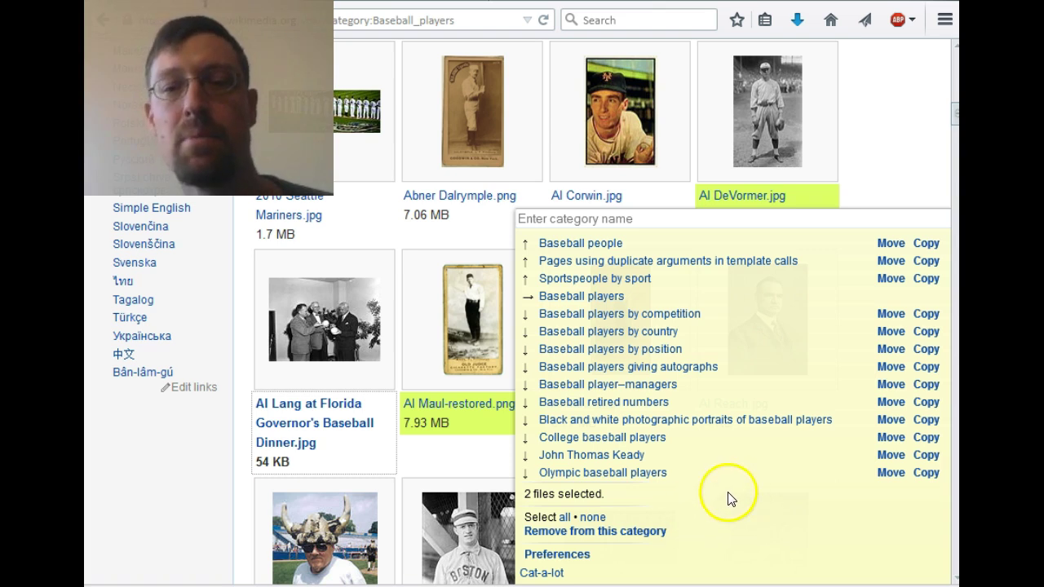
- Move both files into Black and white photographic portraits of baseball players, then return to the page
{"action": "left_click", "coordinate": [884, 422]}
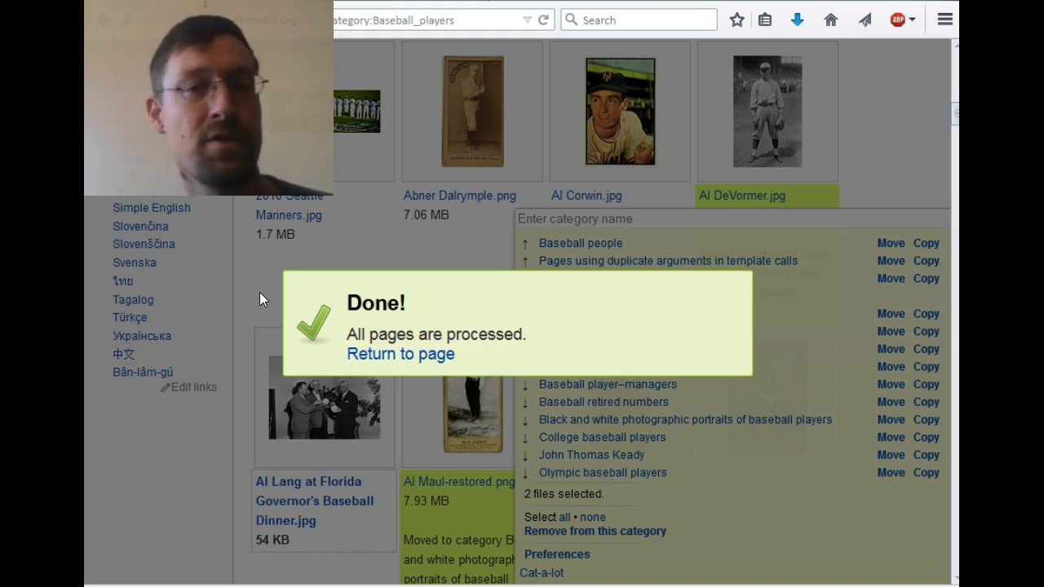
{"action": "left_click", "coordinate": [374, 358]}
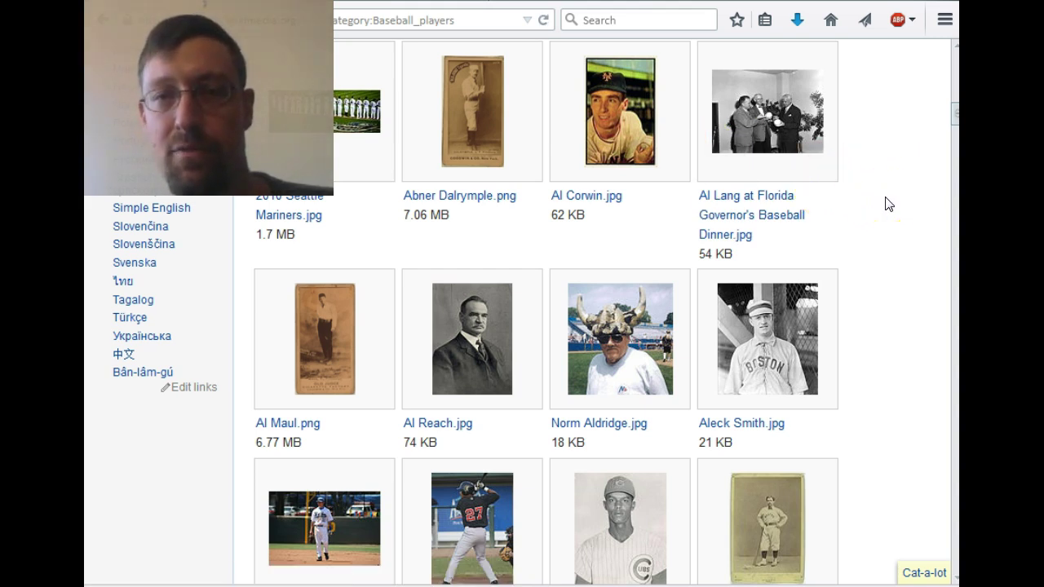
- Open the Black and white photographic portraits of baseball players subcategory and find 'Al D' there
{"action": "scroll", "coordinate": [884, 204], "scroll_direction": "up", "scroll_amount": 15}
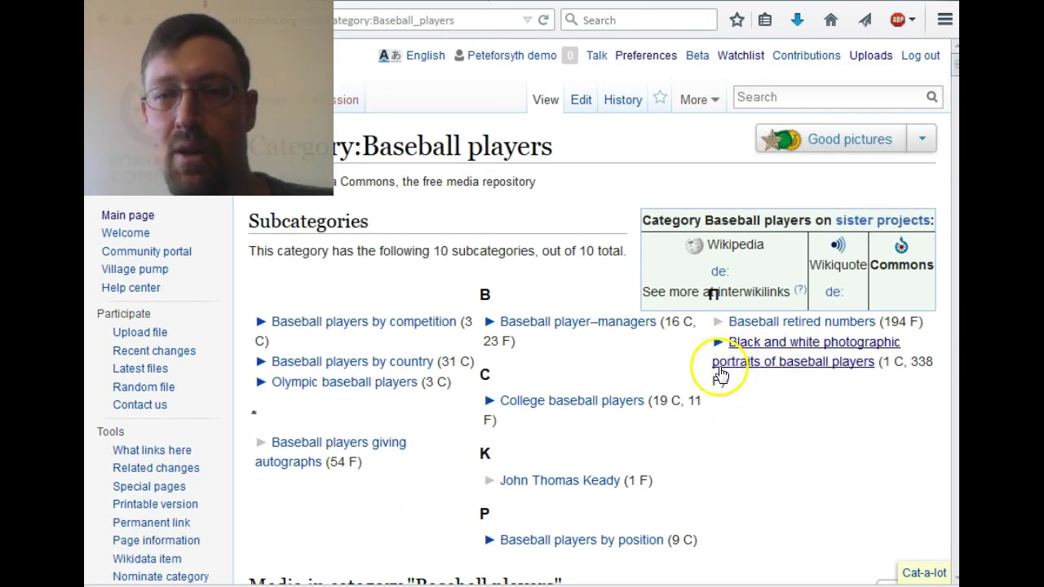
{"action": "left_click", "coordinate": [783, 368]}
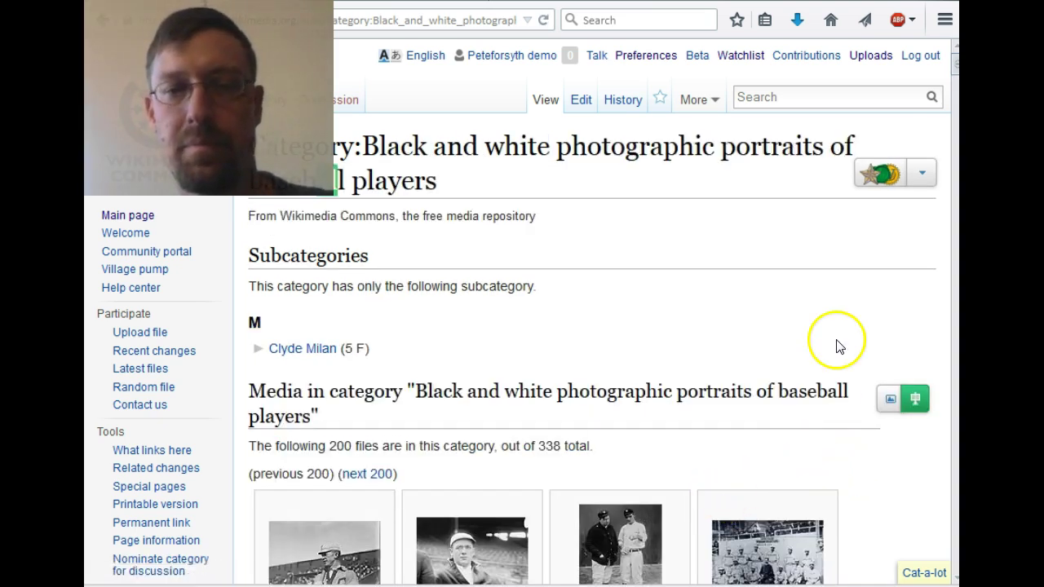
{"action": "type", "text": "Al D"}
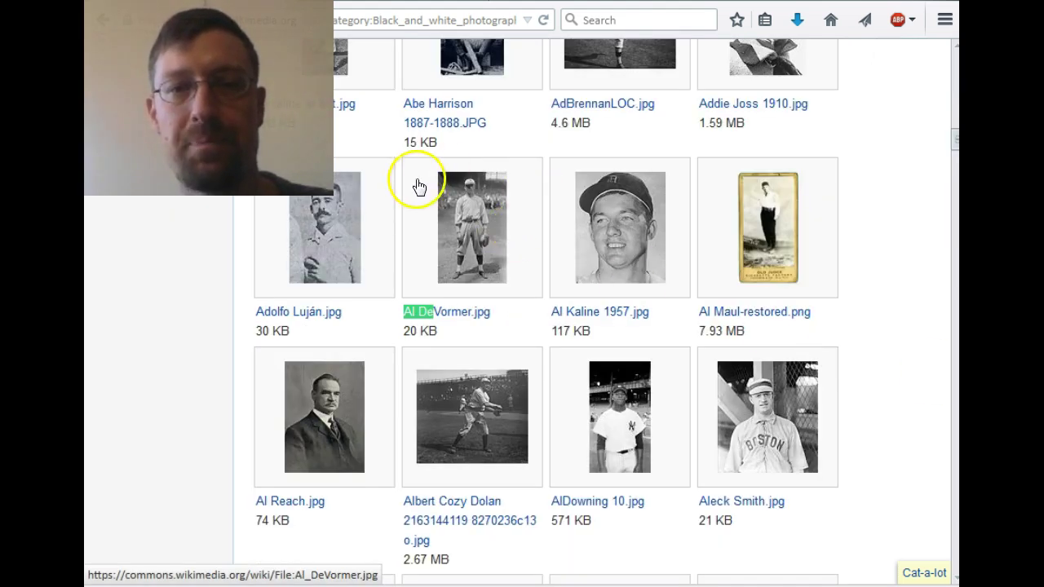
{"action": "left_click", "coordinate": [900, 241]}
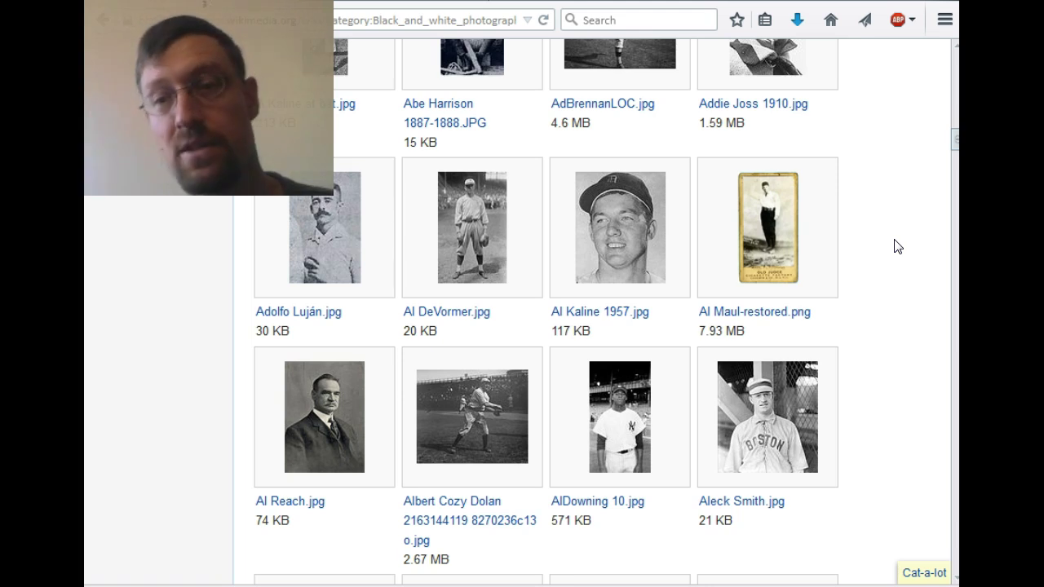
- Load 'Fish' as the Cat-a-lot target category from the name suggestions
{"action": "left_click", "coordinate": [923, 573]}
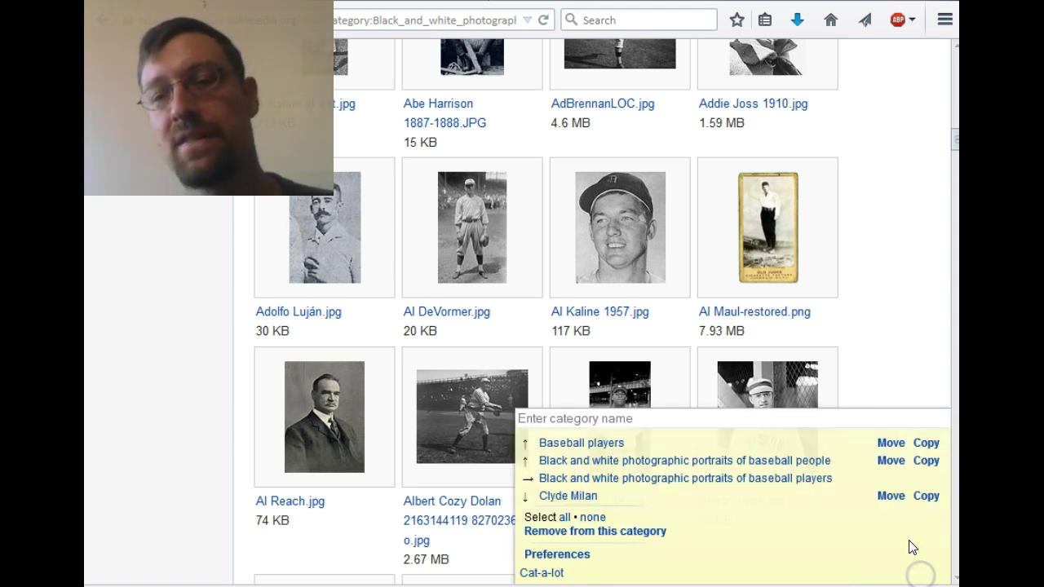
{"action": "left_click", "coordinate": [579, 419]}
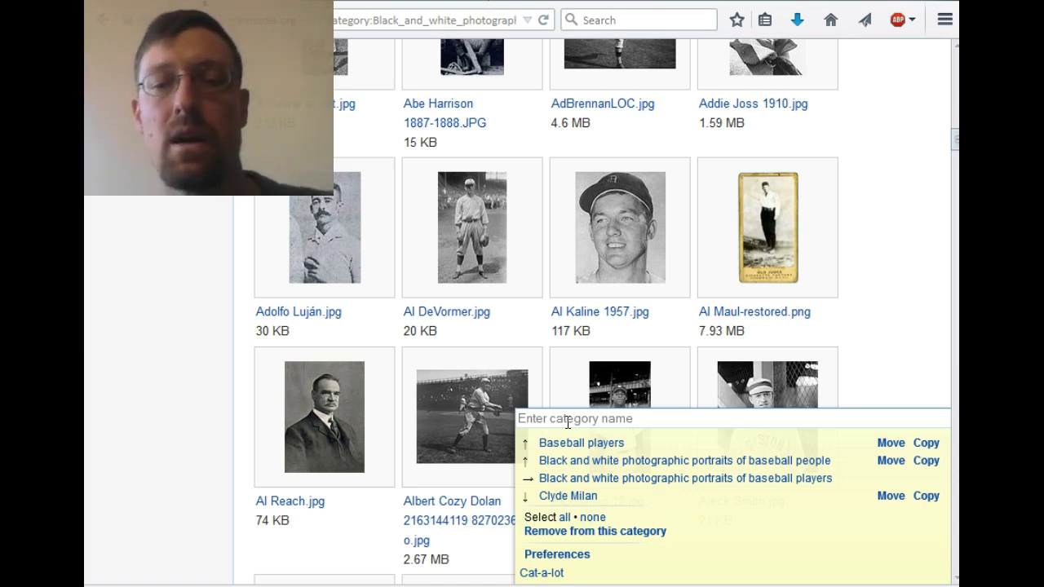
{"action": "left_click", "coordinate": [568, 421]}
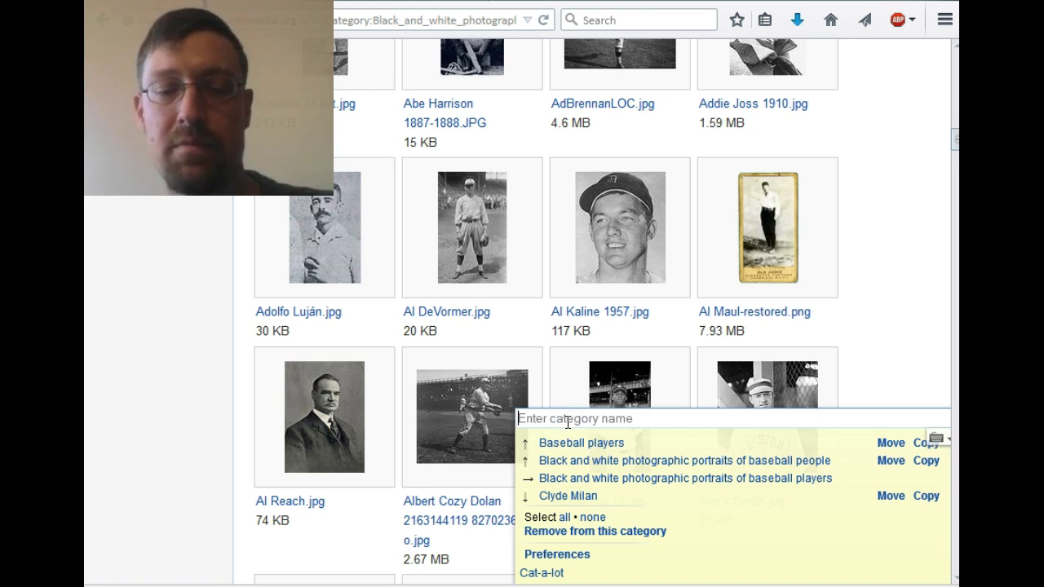
{"action": "type", "text": "Fish"}
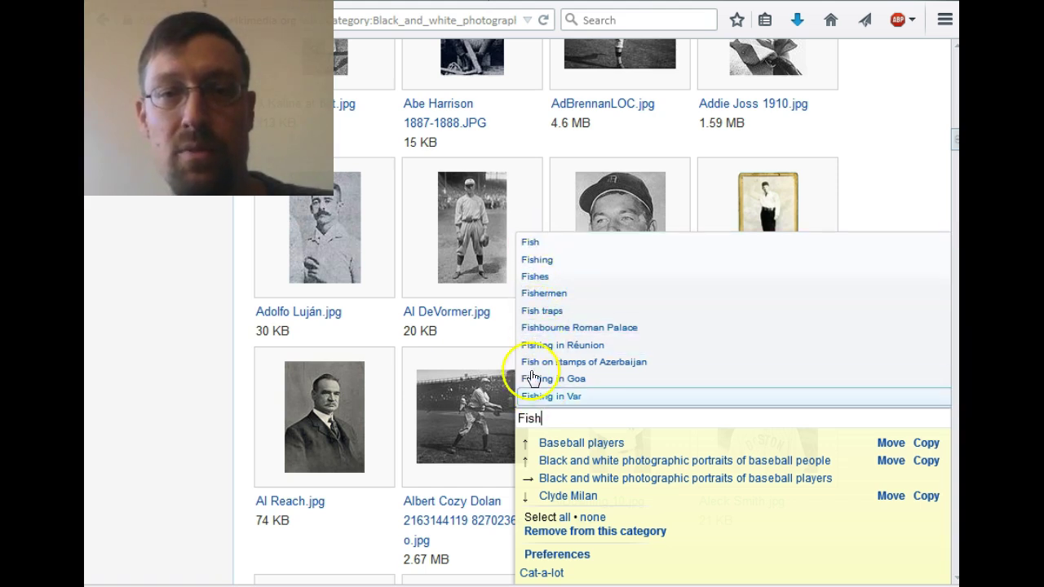
{"action": "left_click", "coordinate": [529, 245]}
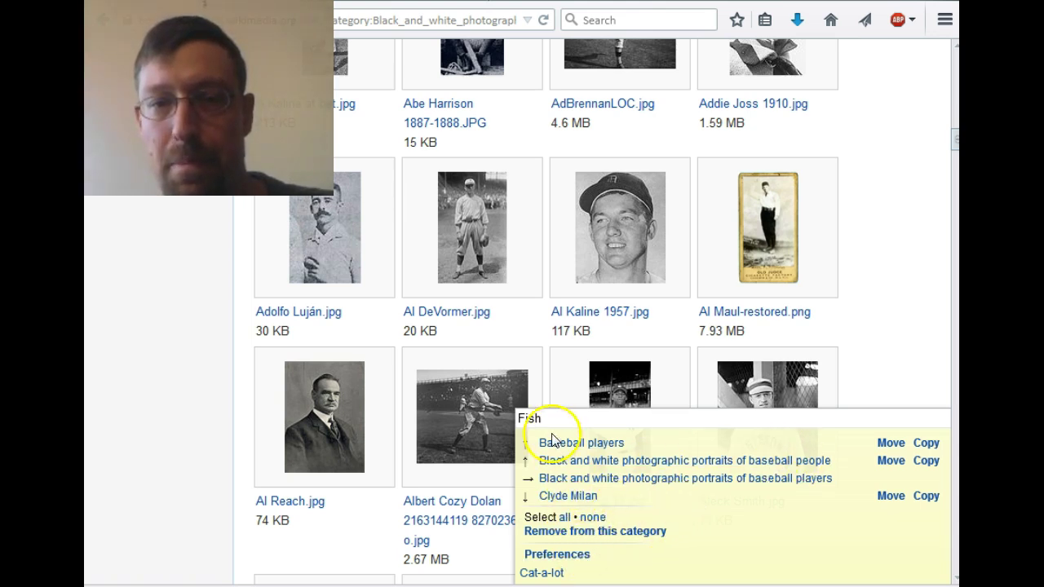
{"action": "key", "text": "Return"}
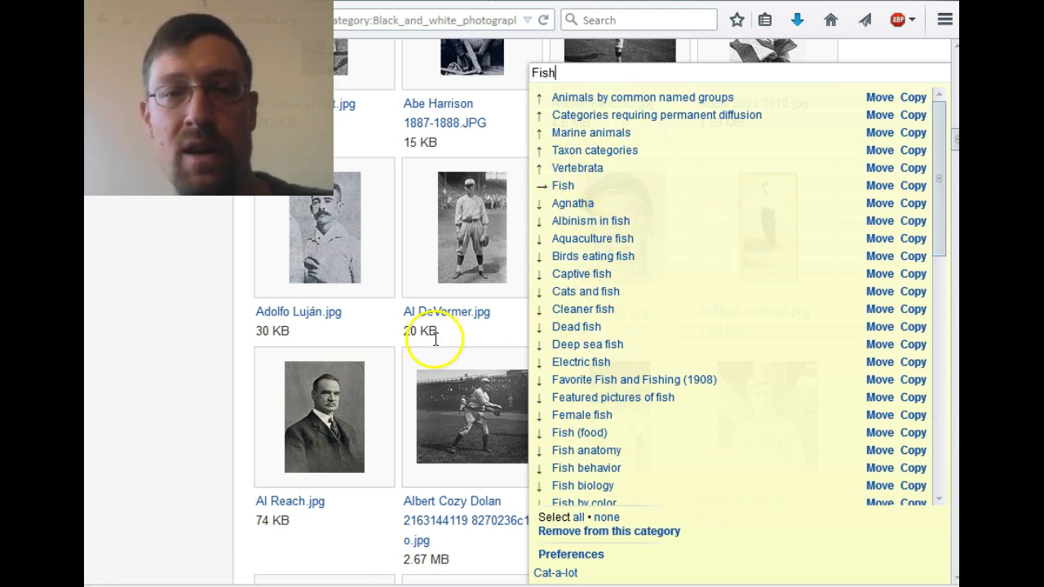
- Select Al DeVormer.jpg, Adolfo Luján.jpg and the Albert Cozy Dolan photo, giving 3 files selected
{"action": "left_click", "coordinate": [469, 328]}
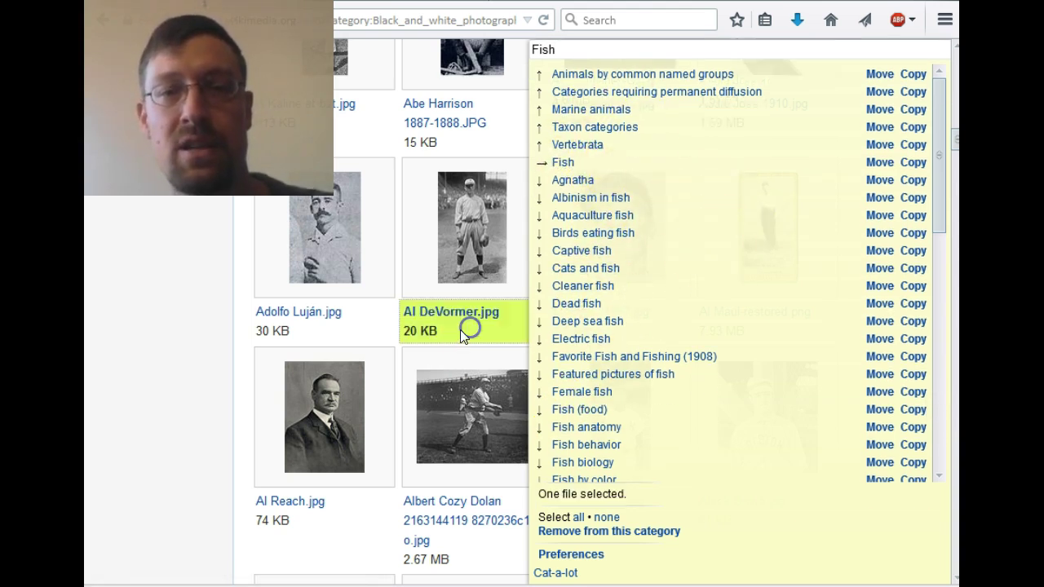
{"action": "left_click", "coordinate": [326, 330], "text": "shift"}
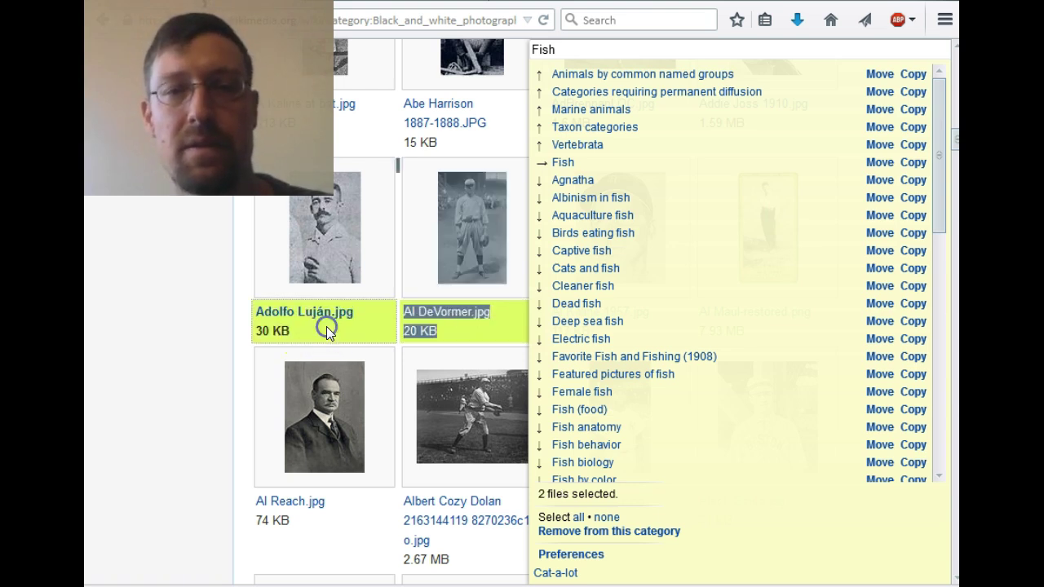
{"action": "left_click", "coordinate": [480, 535]}
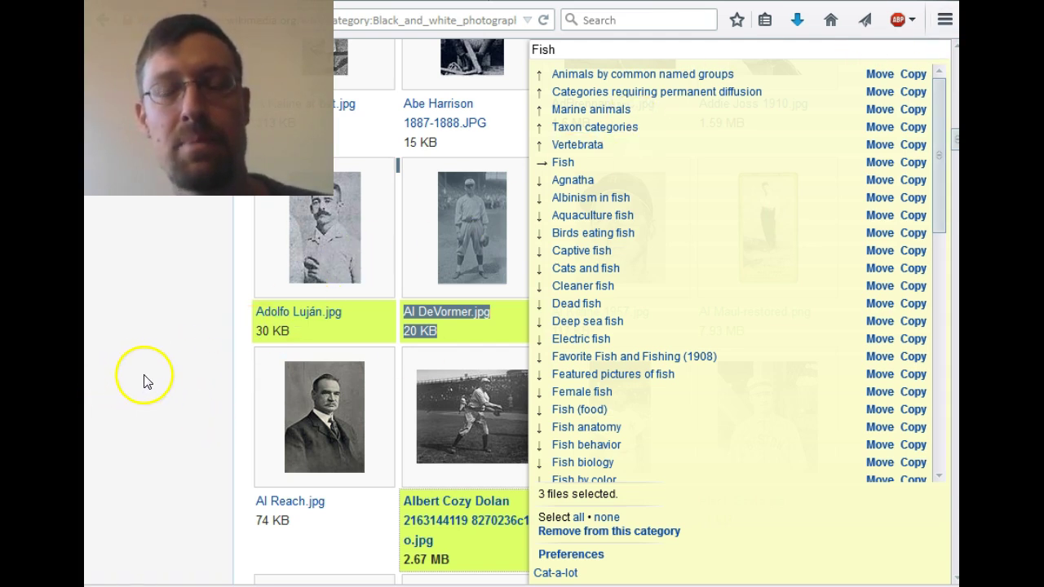
{"action": "scroll", "coordinate": [151, 384], "scroll_direction": "up", "scroll_amount": 3}
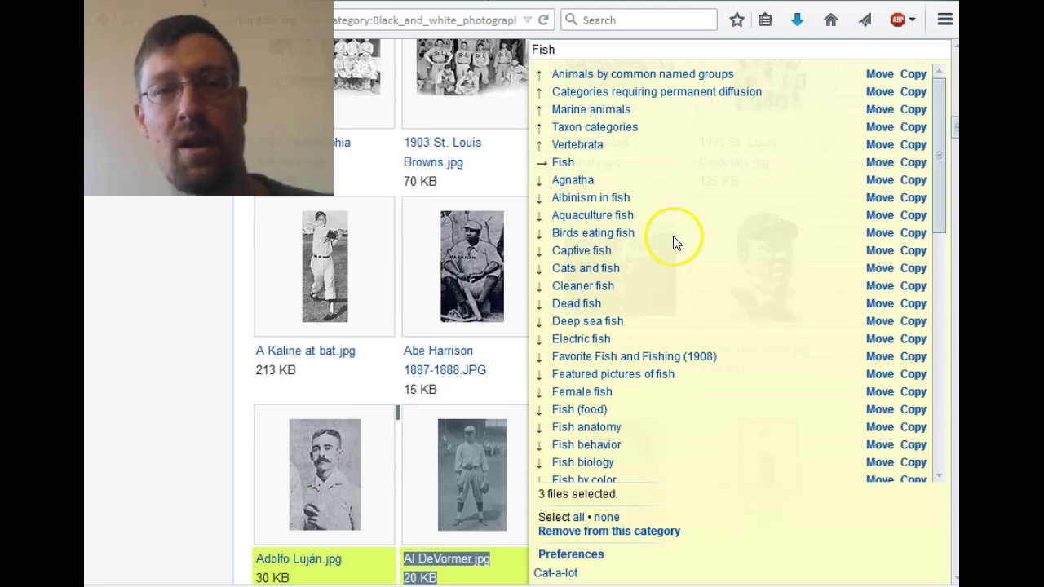
{"action": "left_click", "coordinate": [143, 378]}
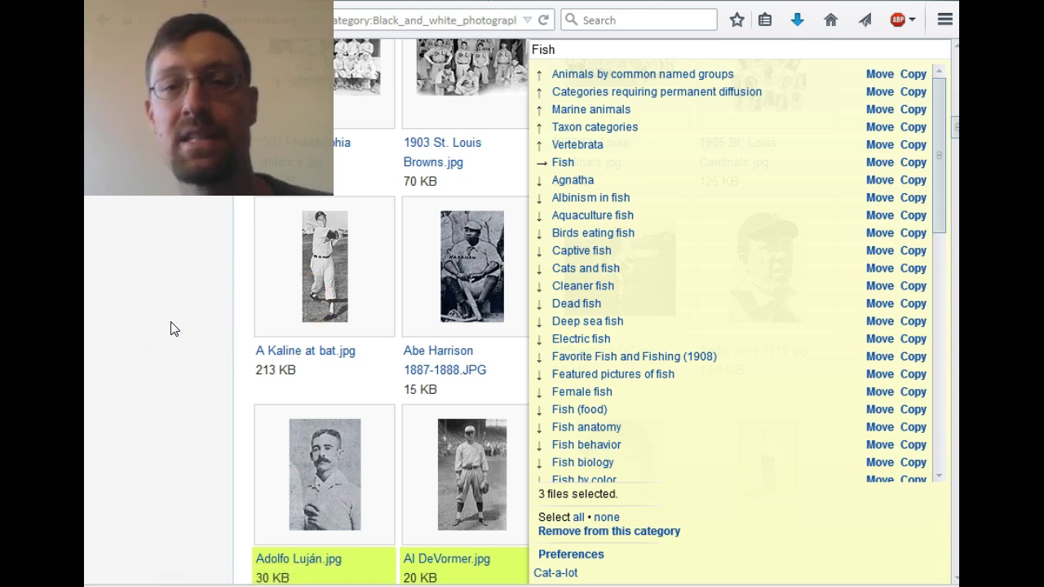
{"action": "left_click", "coordinate": [179, 291]}
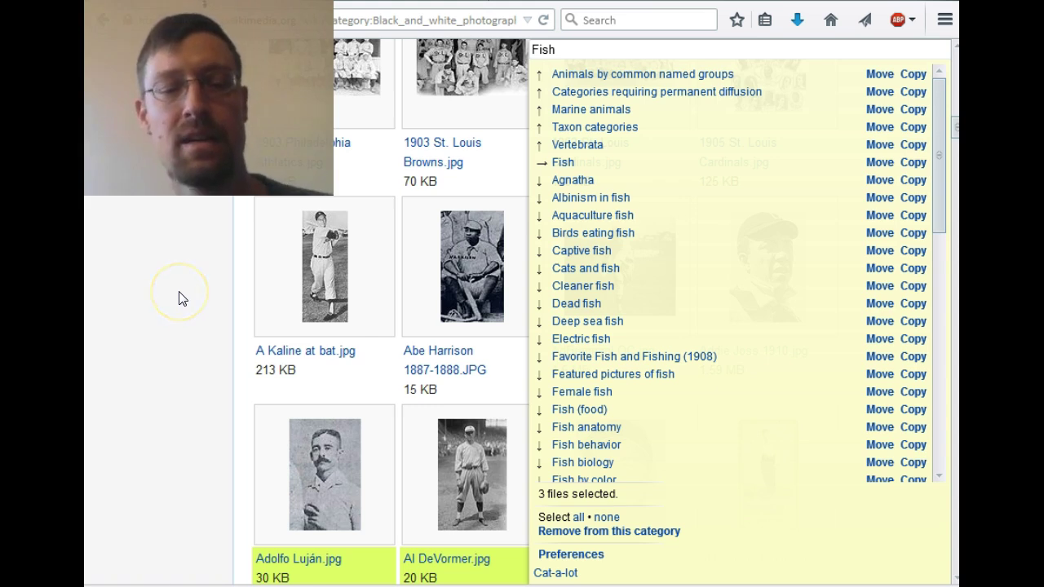